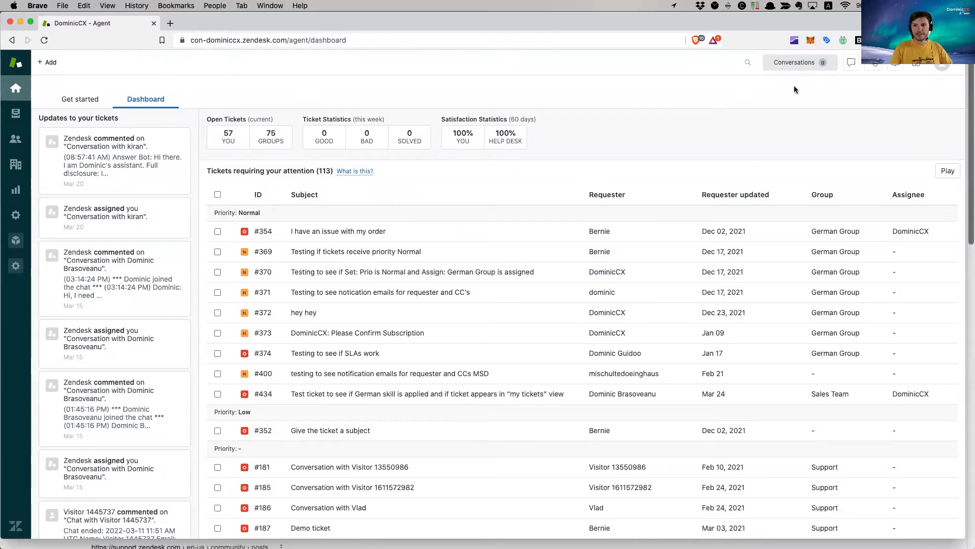
- Launch Explore from the Zendesk product tray in a new tab to reach the Dashboards library
click(916, 62)
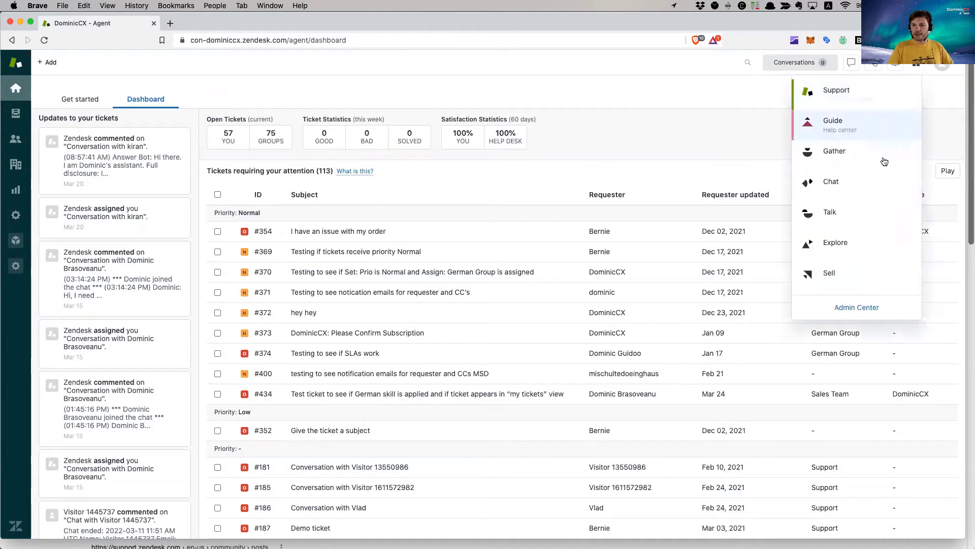
click(841, 258)
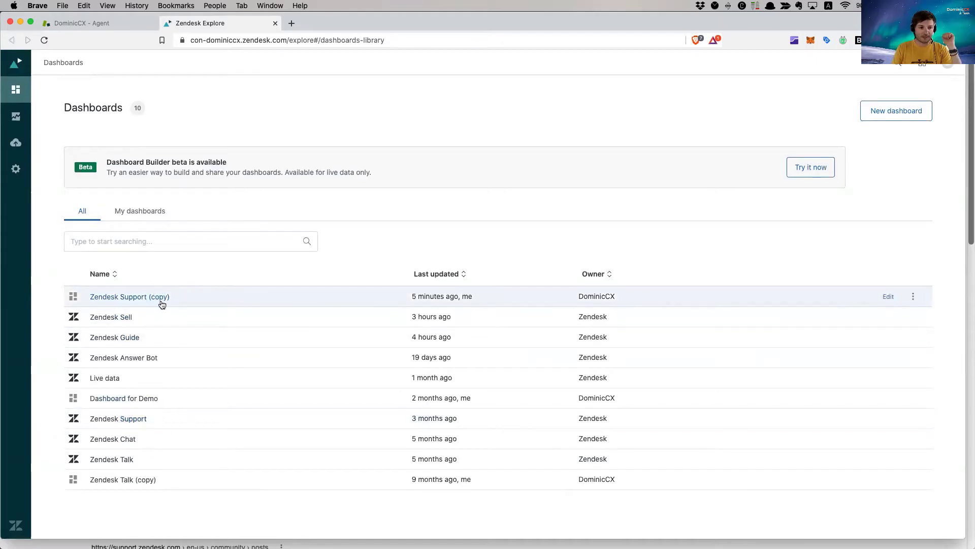
- Open the Zendesk Support (copy) dashboard, check the Unsolved tickets KPI, and switch it to edit mode
click(193, 300)
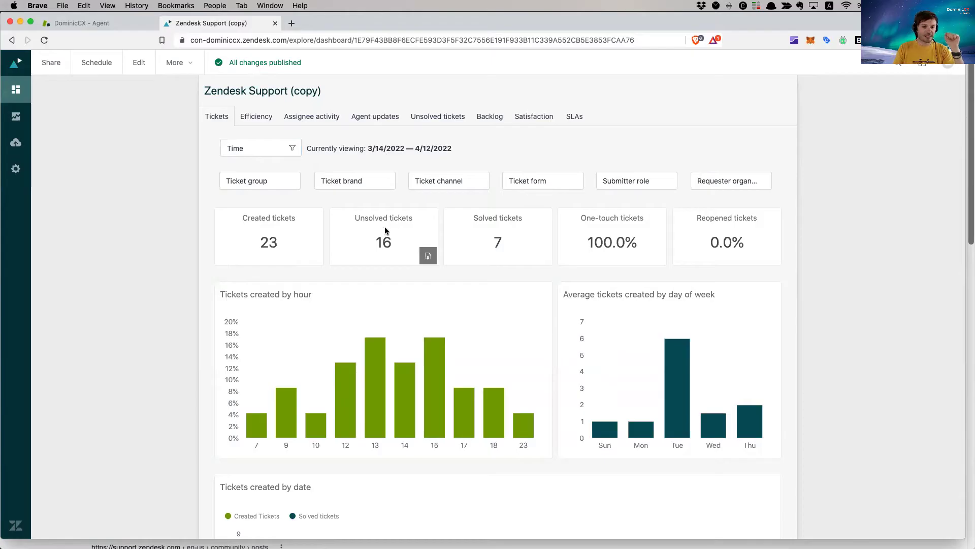
right_click(384, 246)
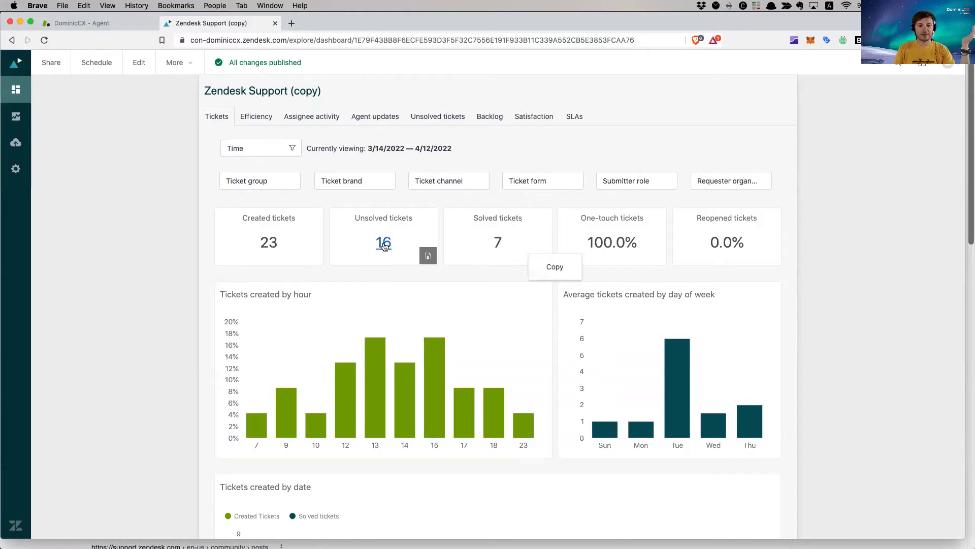
scroll(362, 213, down, 3)
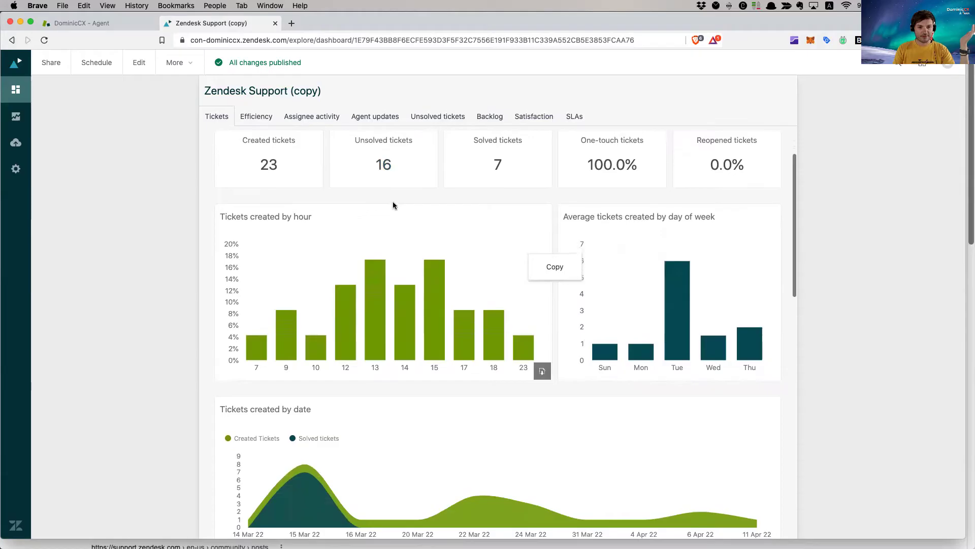
scroll(391, 206, up, 3)
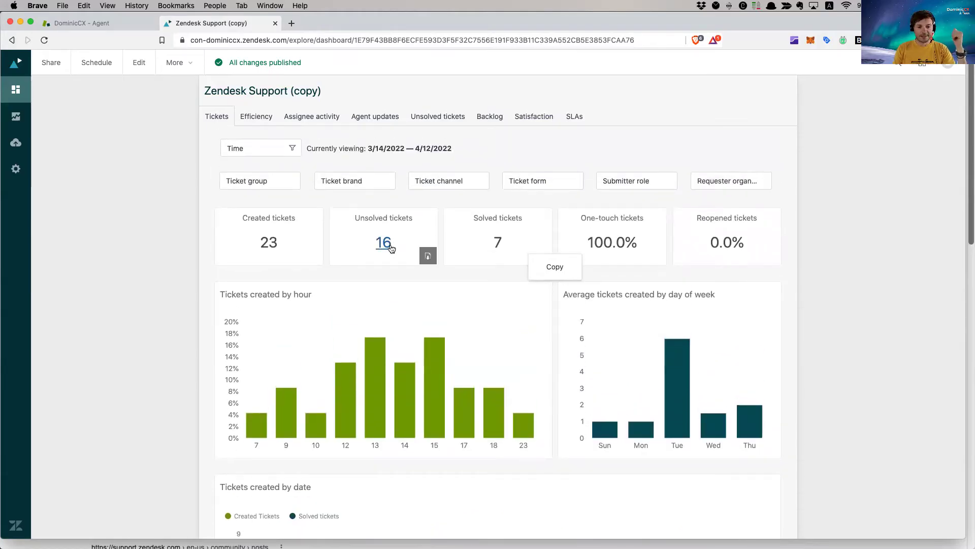
click(187, 243)
click(138, 66)
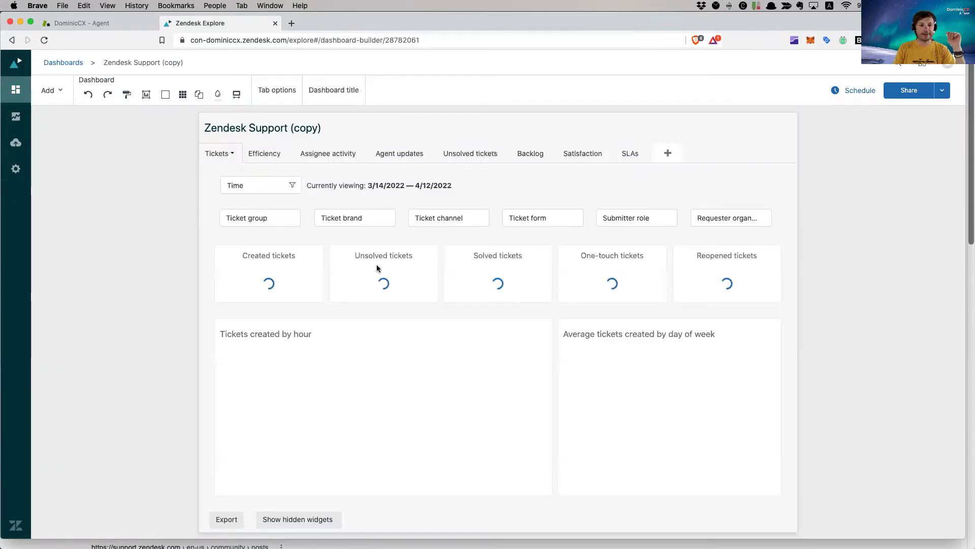
- In the Unsolved tickets widget's configuration, turn on Enable drill in
click(424, 260)
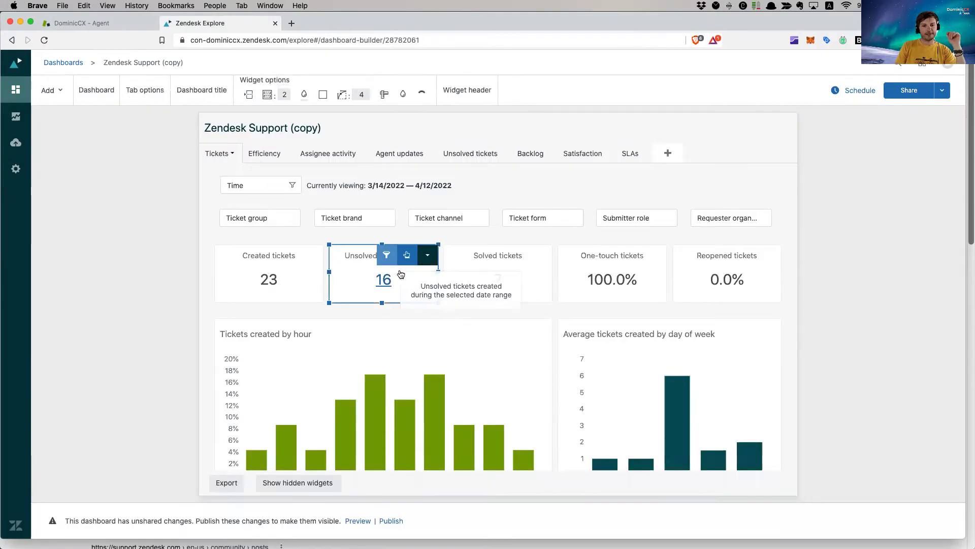
click(430, 260)
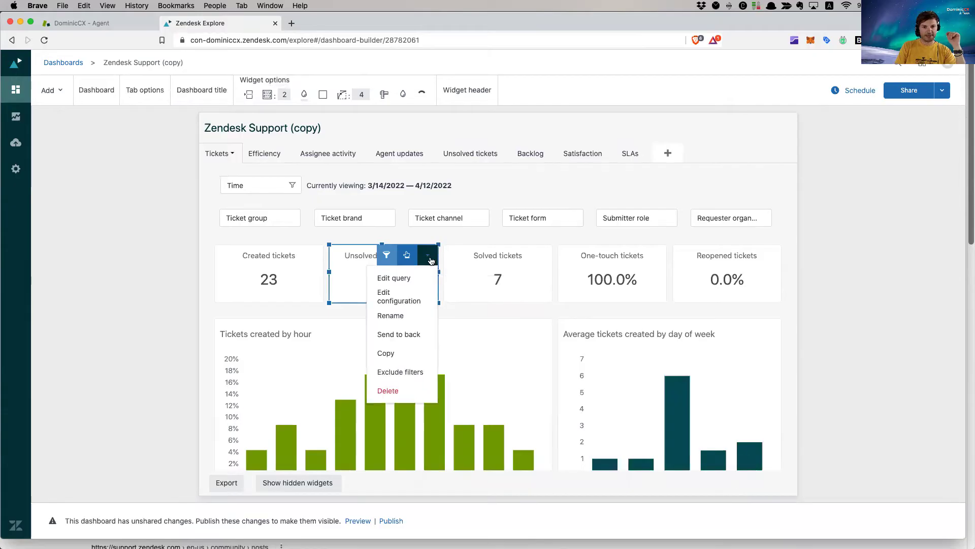
click(402, 299)
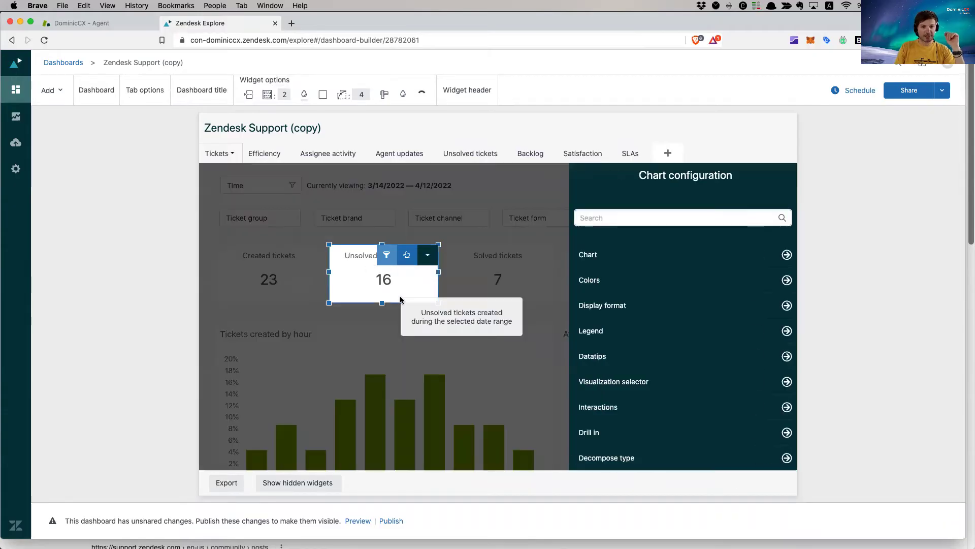
scroll(634, 256, down, 2)
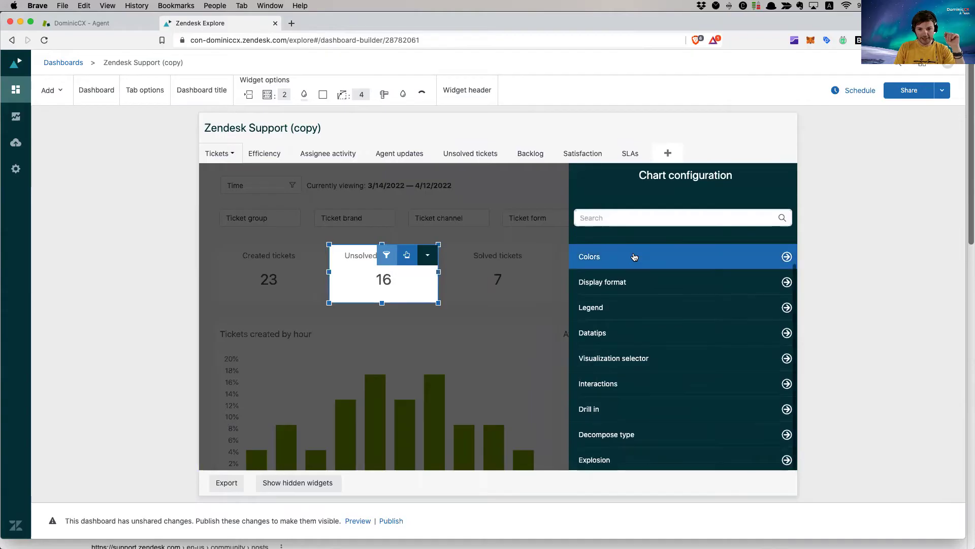
click(616, 411)
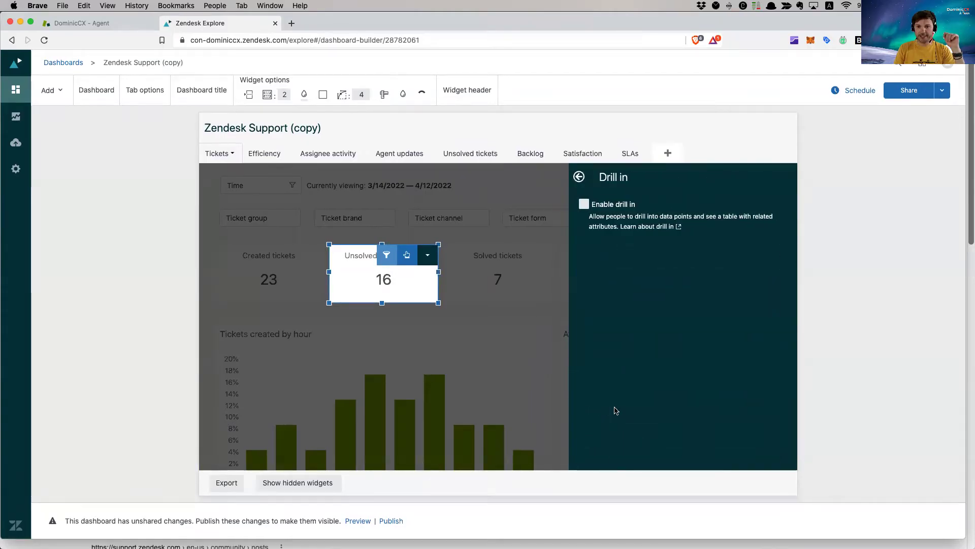
click(584, 205)
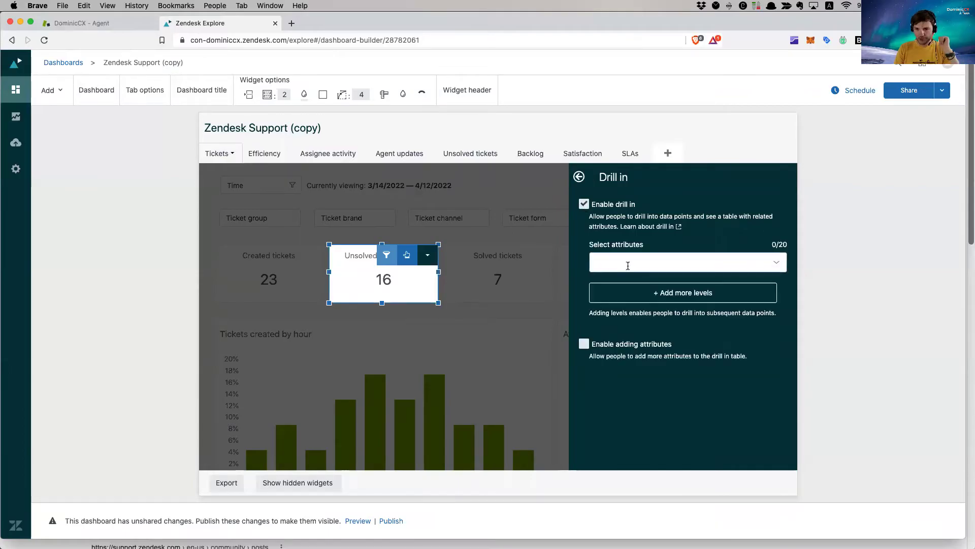
- Search the drill-in attributes for 'id' and select Ticket ID
click(628, 265)
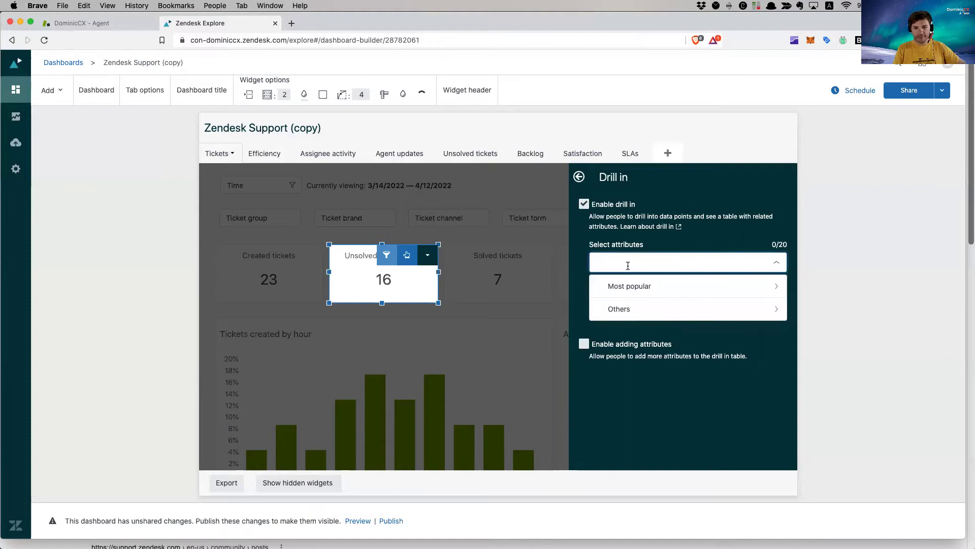
click(643, 287)
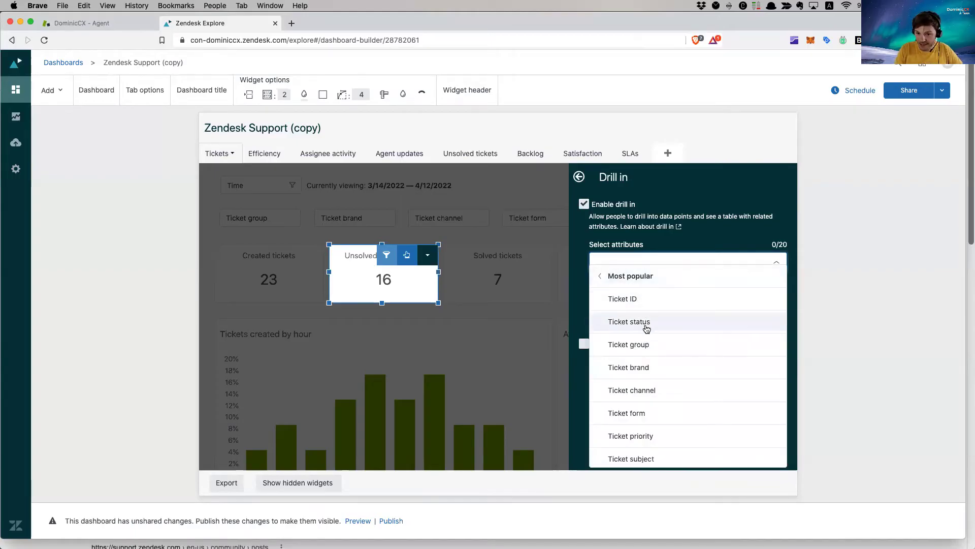
scroll(649, 328, down, 5)
scroll(648, 330, up, 5)
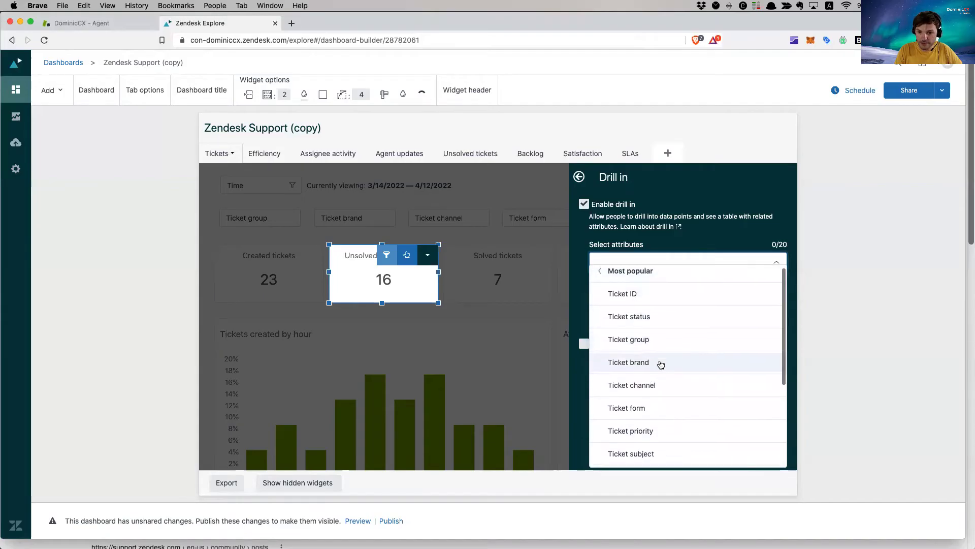
scroll(658, 394, up, 1)
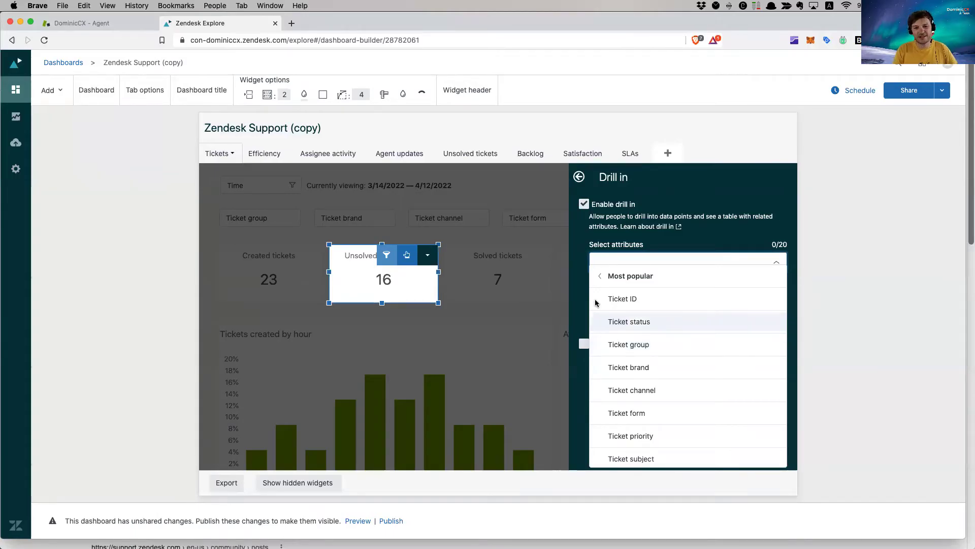
click(578, 247)
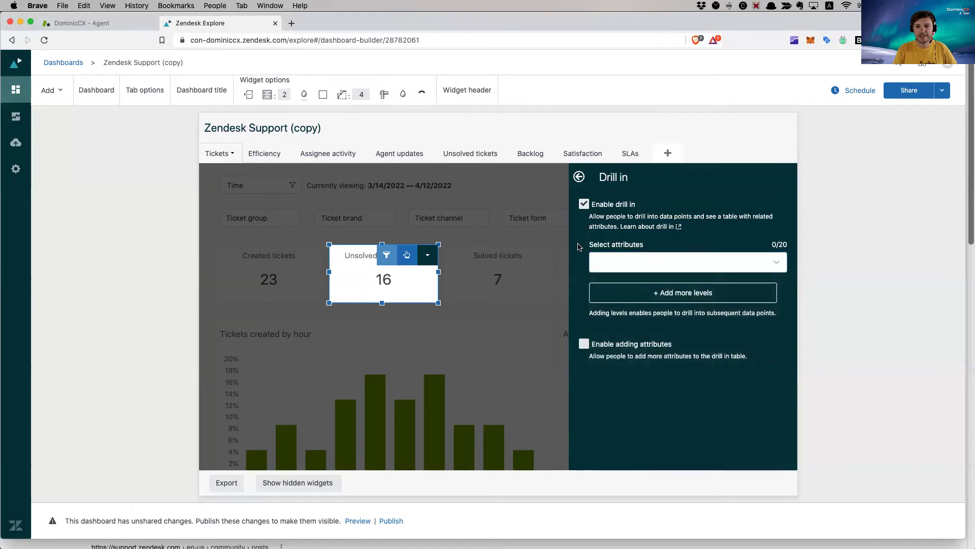
click(613, 259)
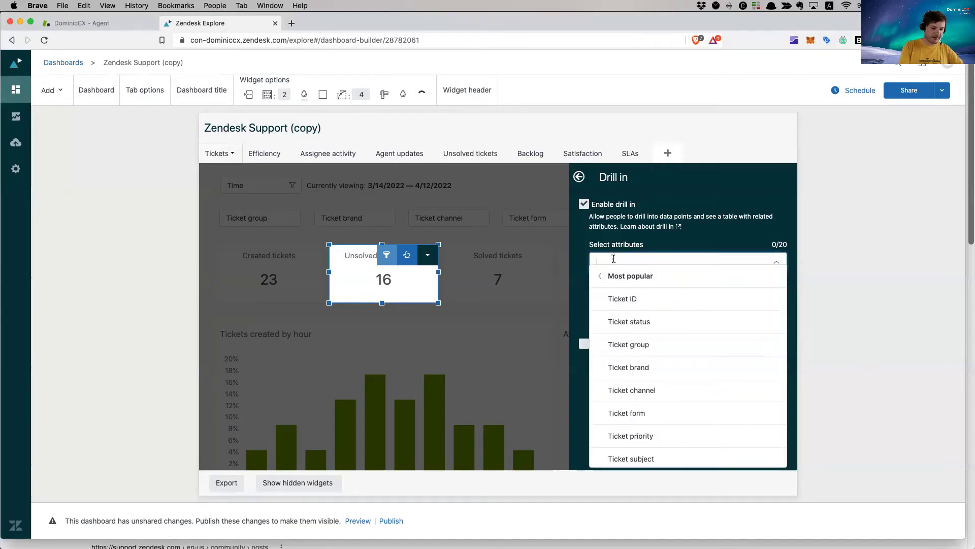
text(id)
click(626, 280)
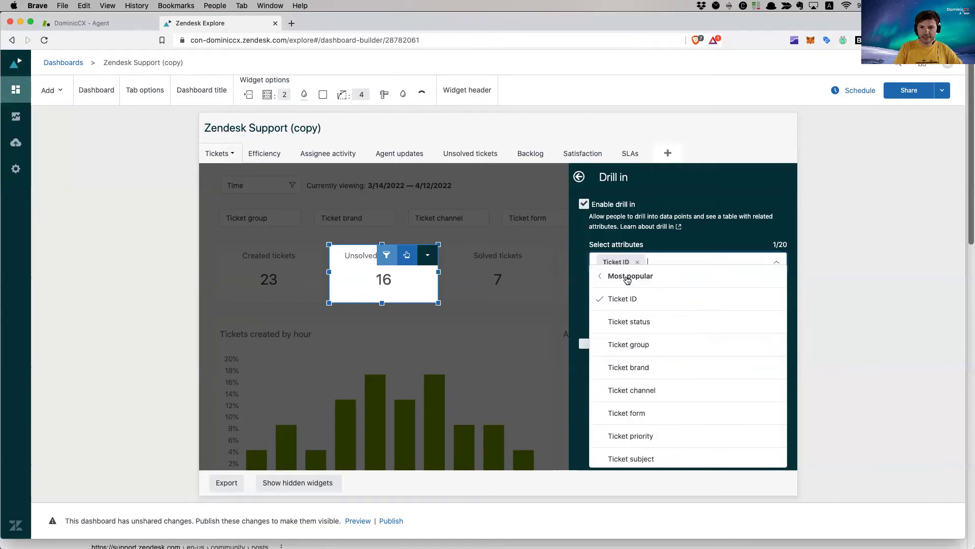
click(581, 263)
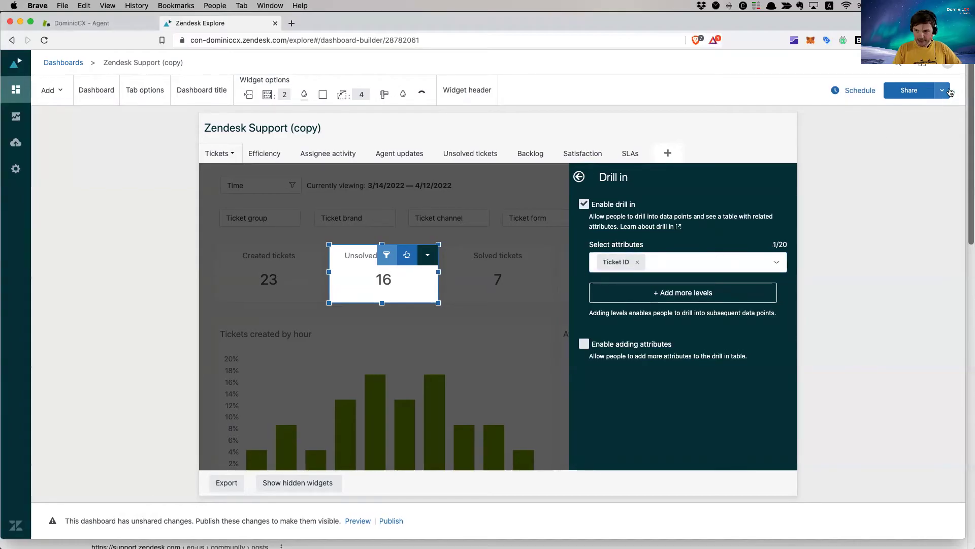
- Publish the dashboard changes and reload the dashboard page
click(942, 90)
click(890, 135)
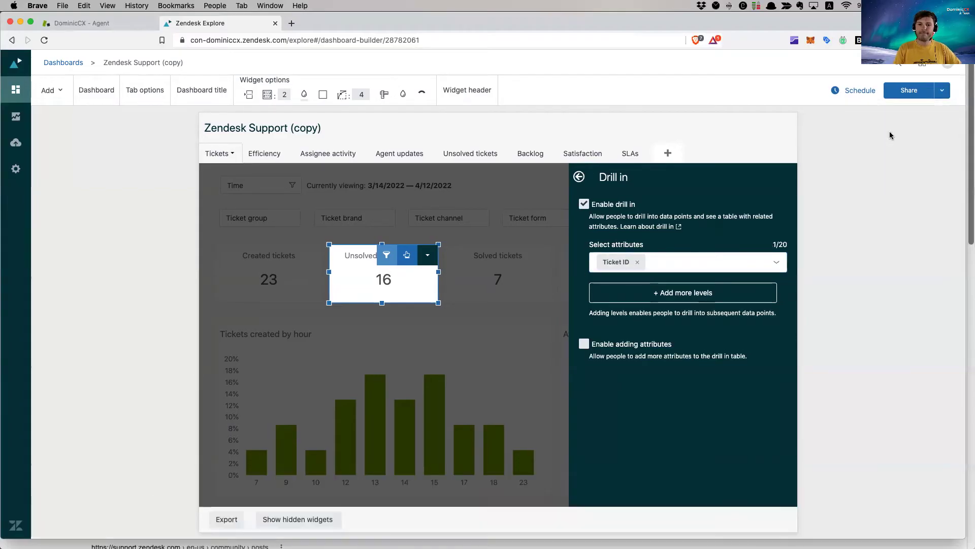
click(520, 247)
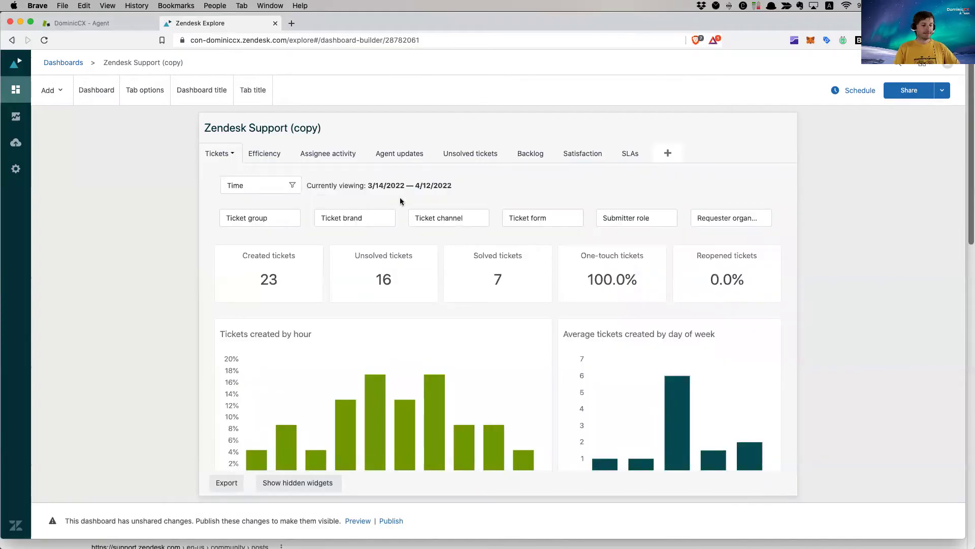
key(super+r)
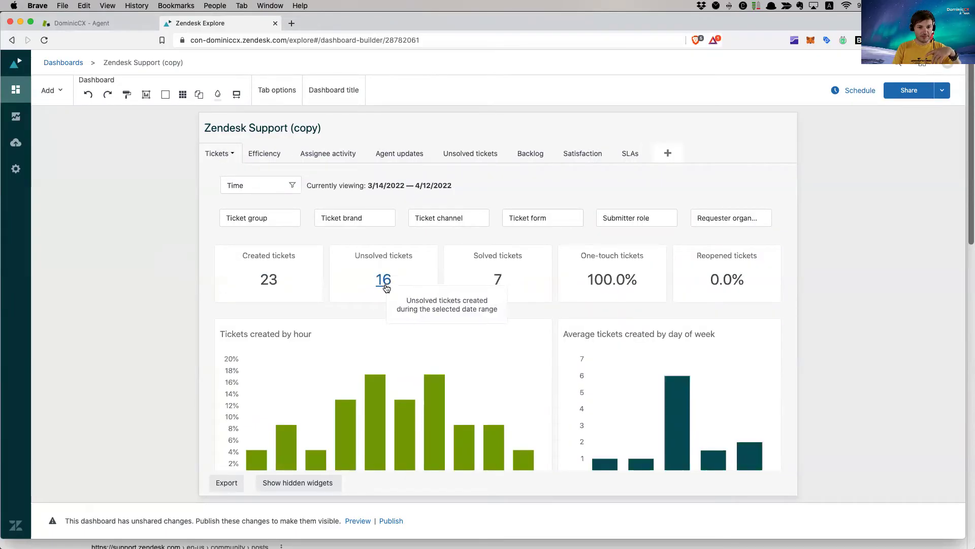
- Drill into the Unsolved tickets value 16 to list counts by Ticket ID
click(386, 282)
scroll(447, 317, down, 1)
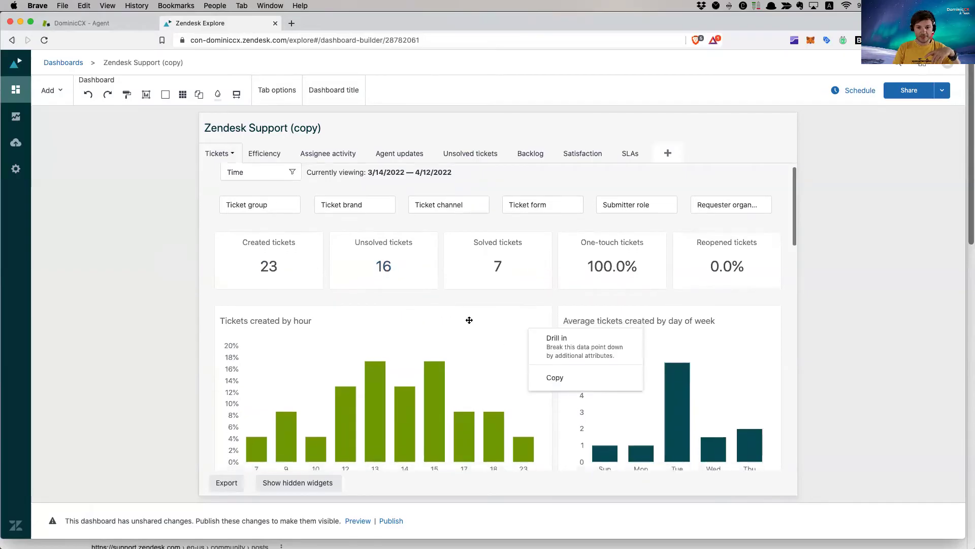
click(577, 350)
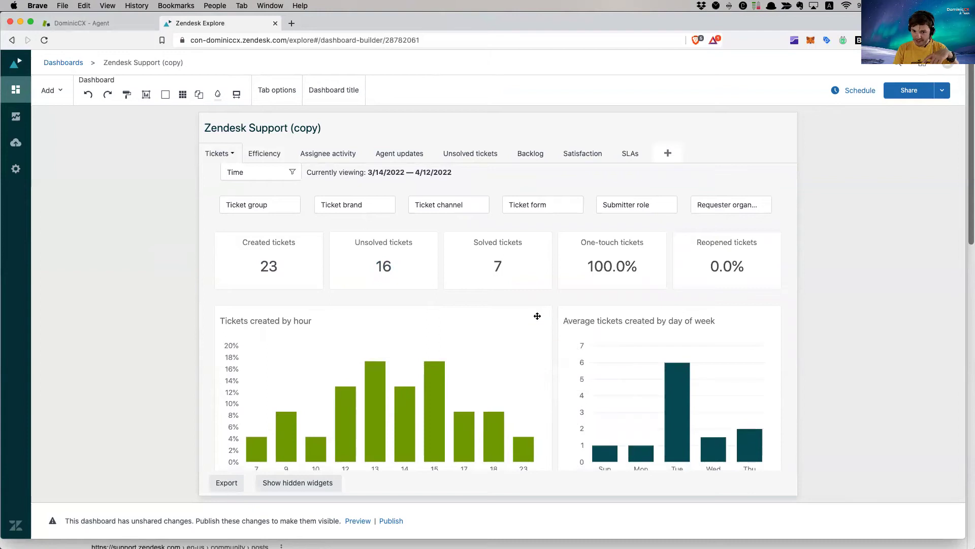
click(385, 270)
click(556, 331)
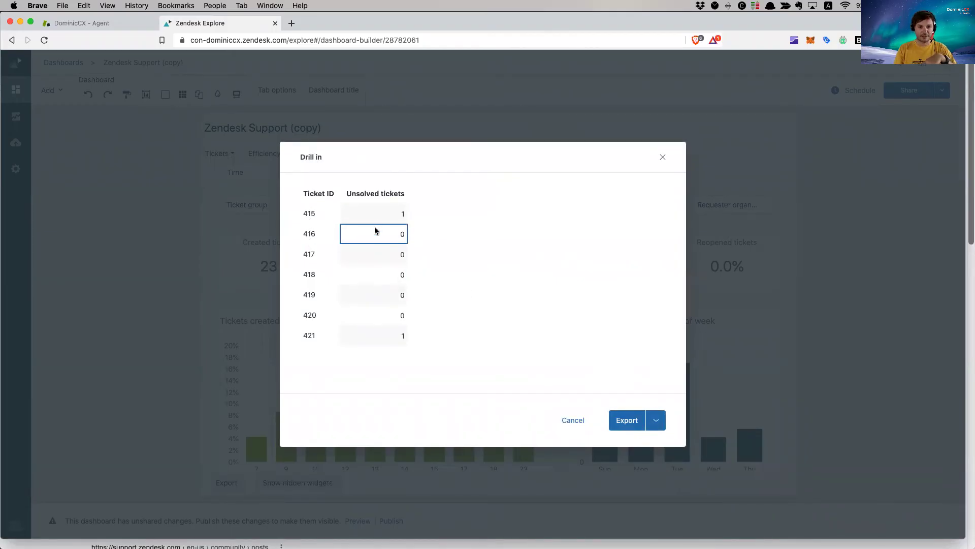
- Scroll the Drill in table and open Ticket ID 432 via Open link in a new tab
scroll(376, 228, down, 3)
scroll(370, 270, down, 3)
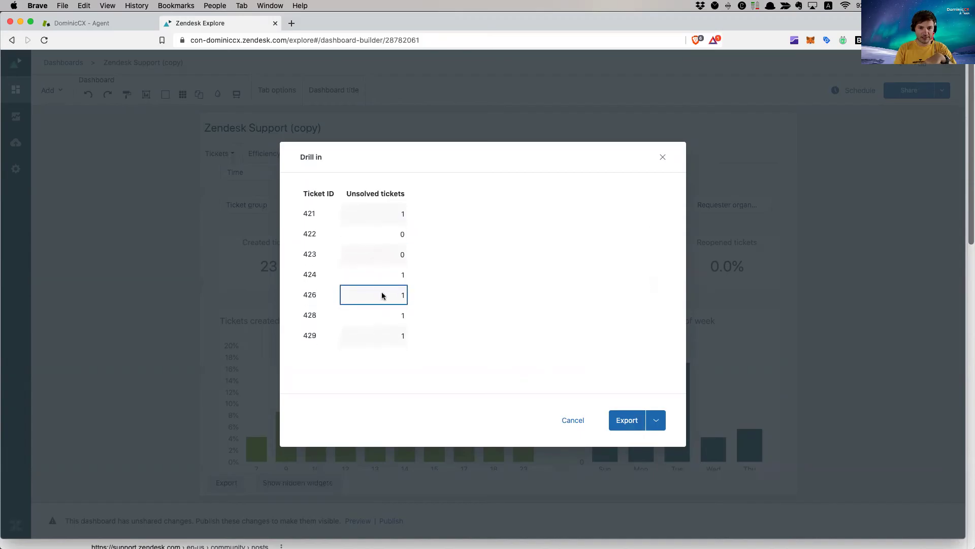
scroll(391, 299, down, 5)
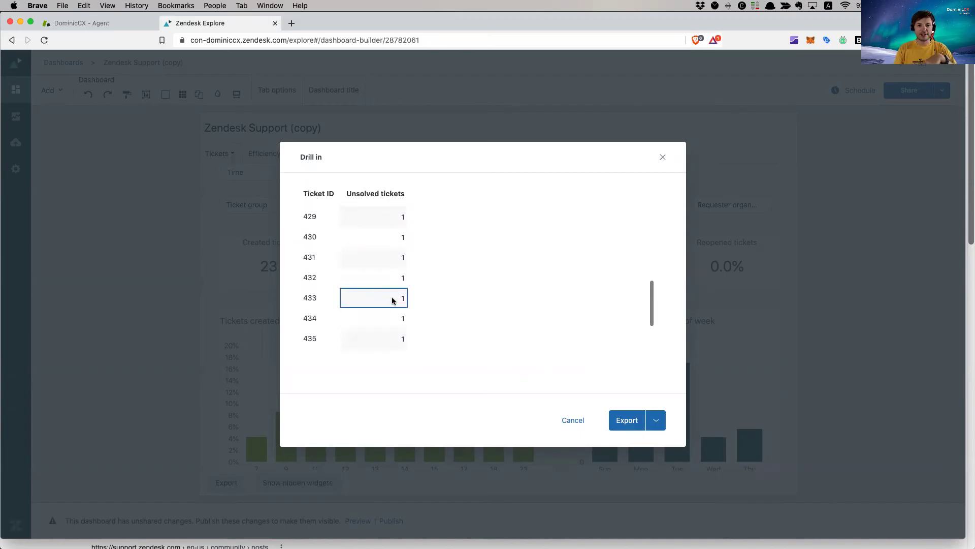
scroll(392, 301, down, 3)
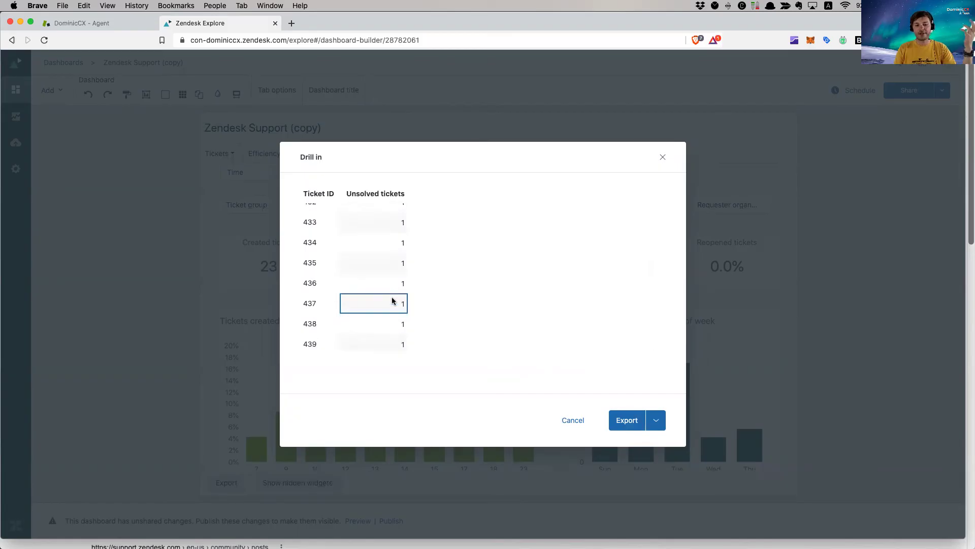
scroll(392, 300, up, 4)
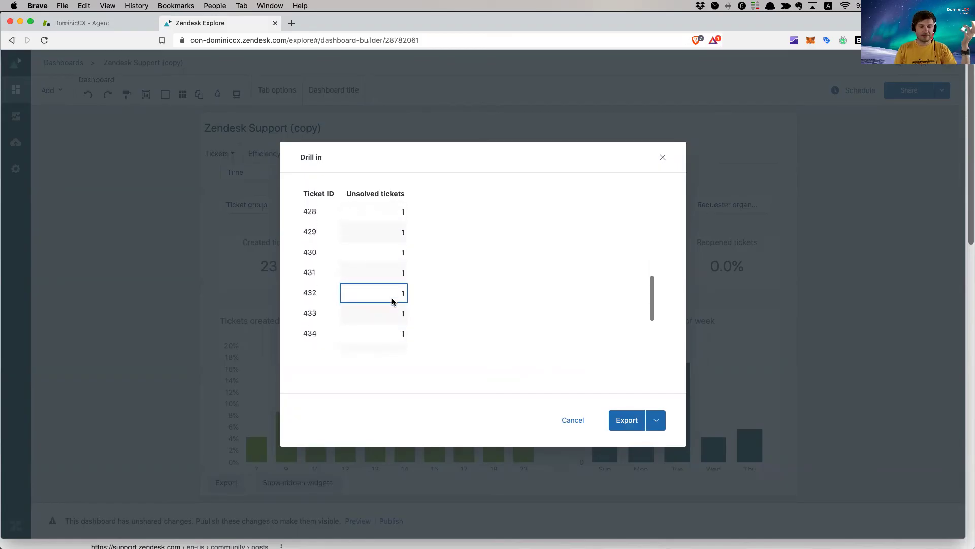
click(320, 298)
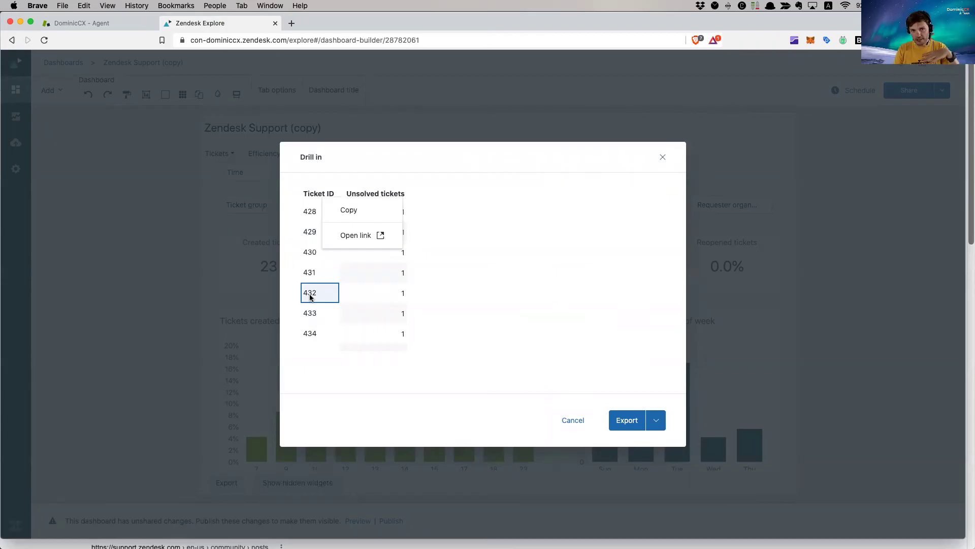
click(311, 293)
click(309, 294)
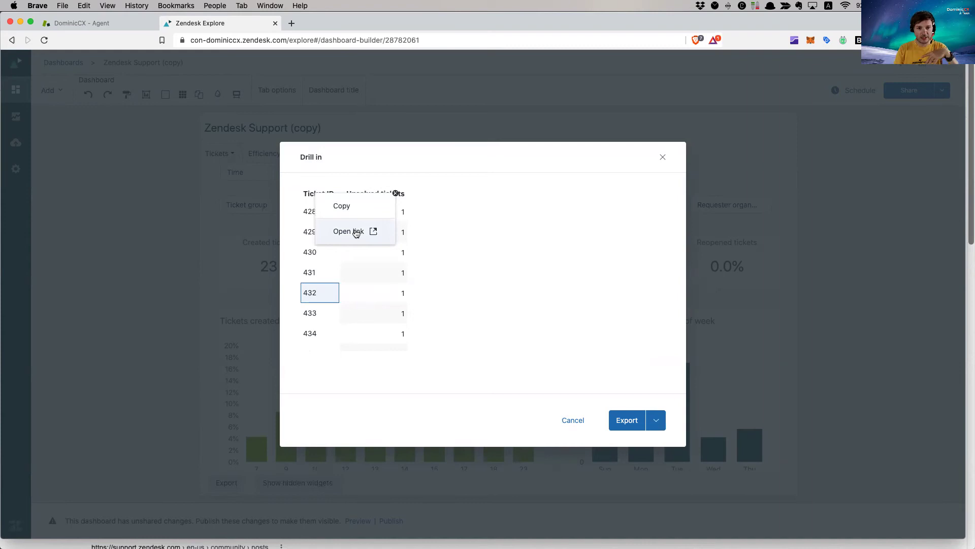
click(355, 232)
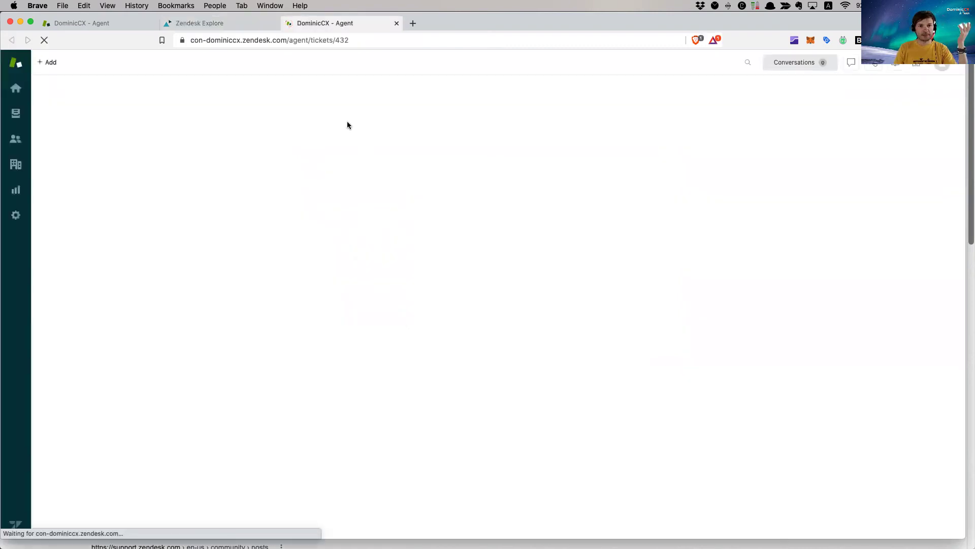
- Review ticket 432 with subject 'testing testing', then return to the Explore drill-in list
double_click(366, 40)
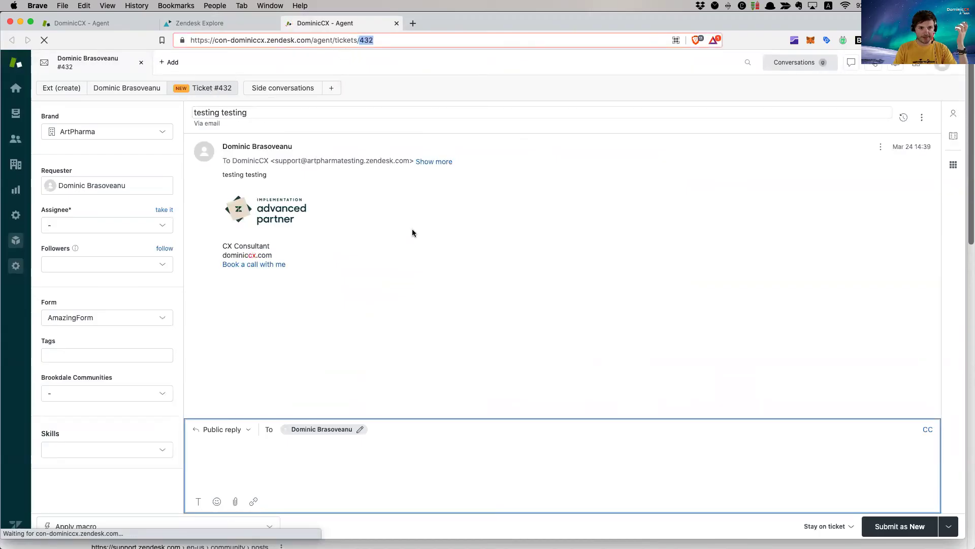
click(223, 113)
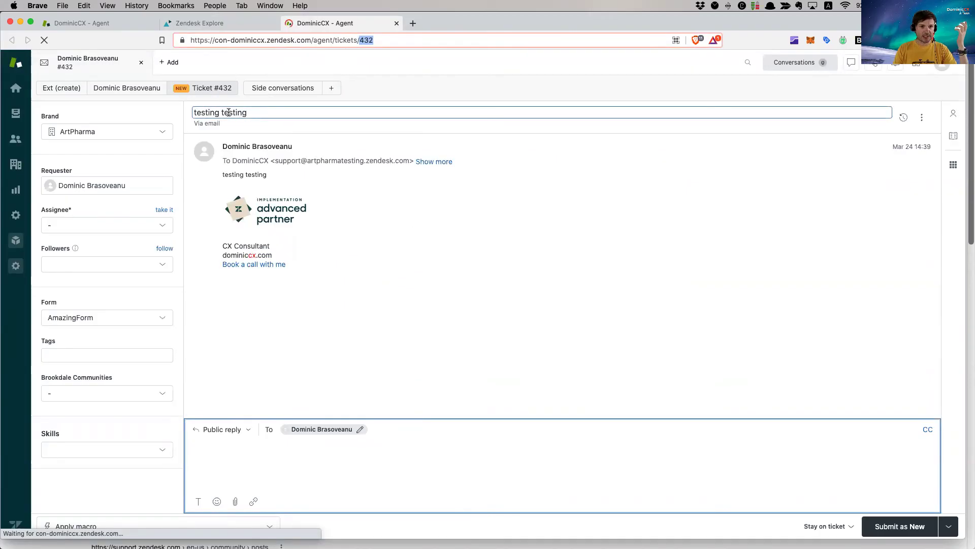
click(306, 158)
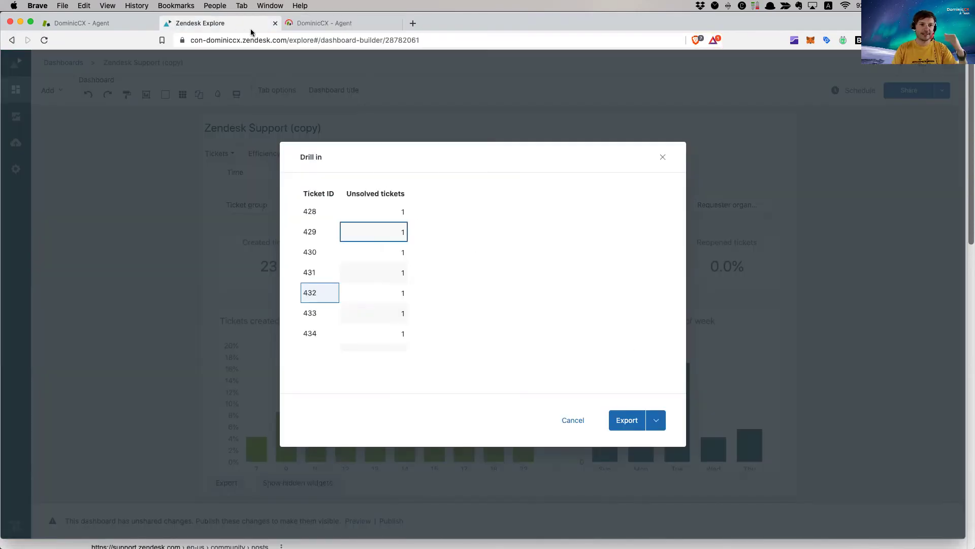
click(249, 23)
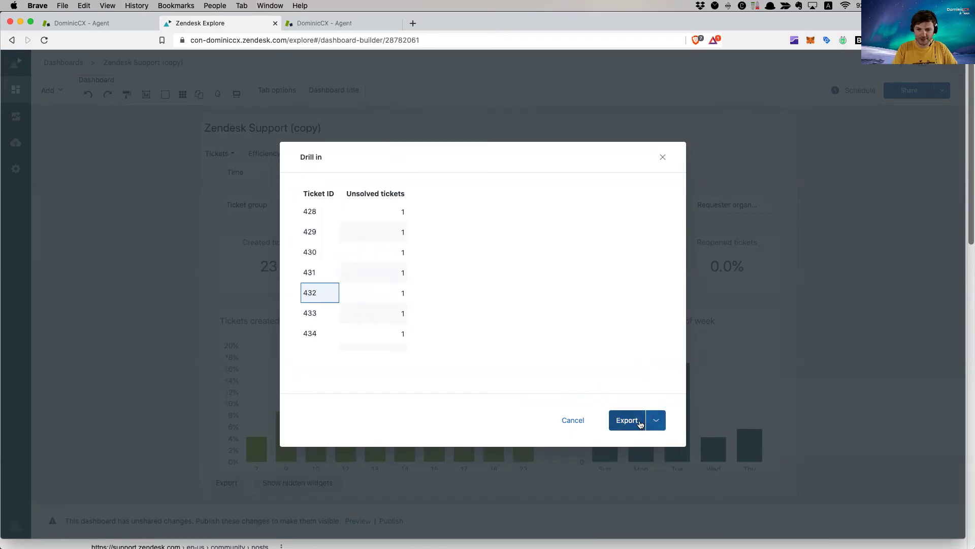
- Export the drill-in ticket list as Excel, save it to Downloads, and open the file
click(656, 421)
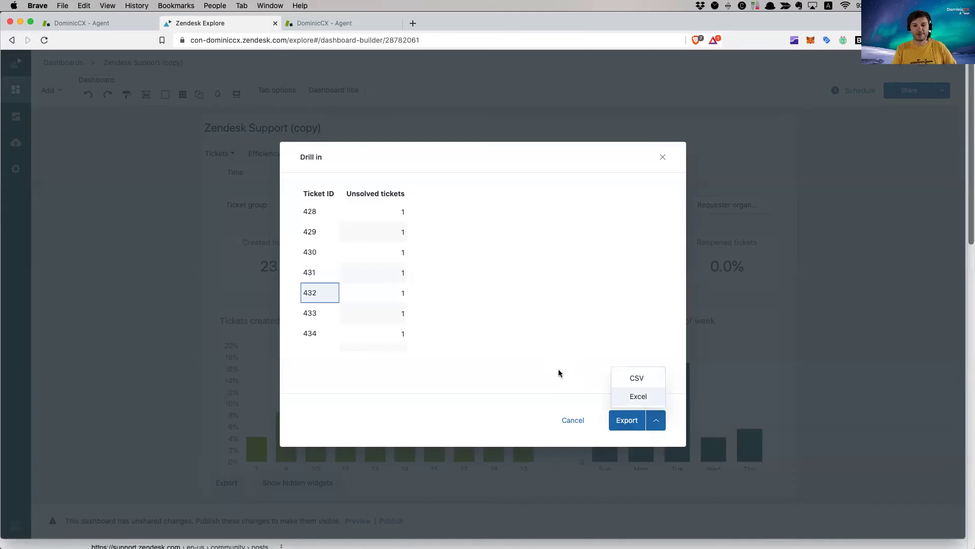
click(639, 396)
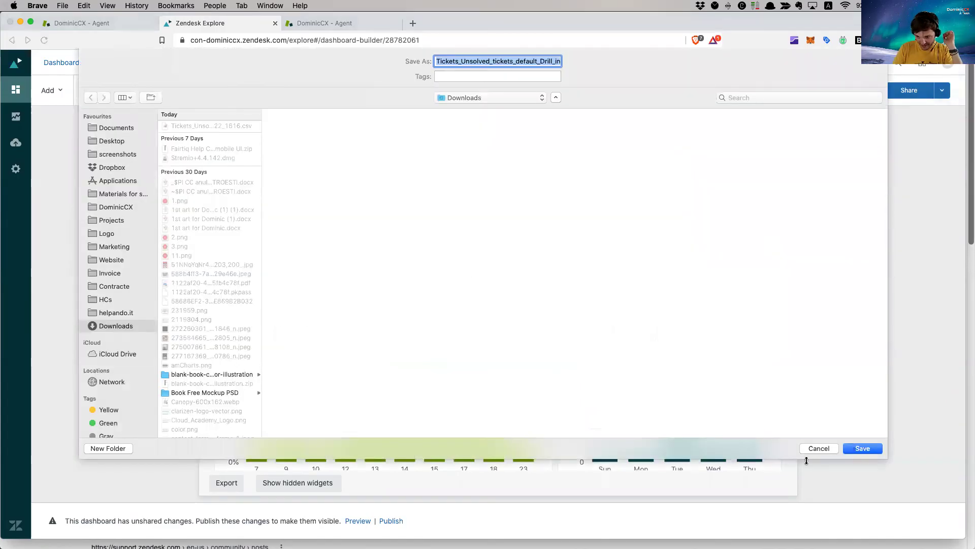
click(859, 451)
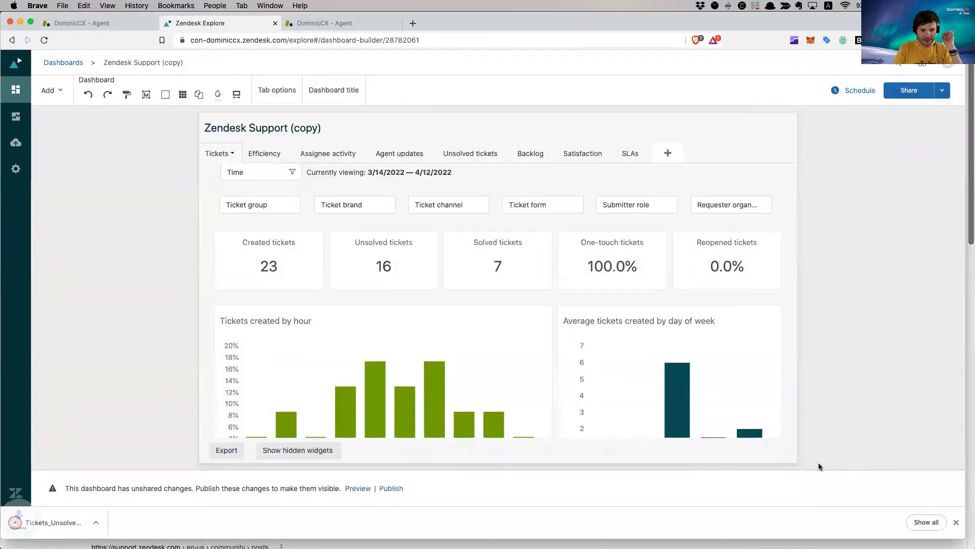
click(95, 528)
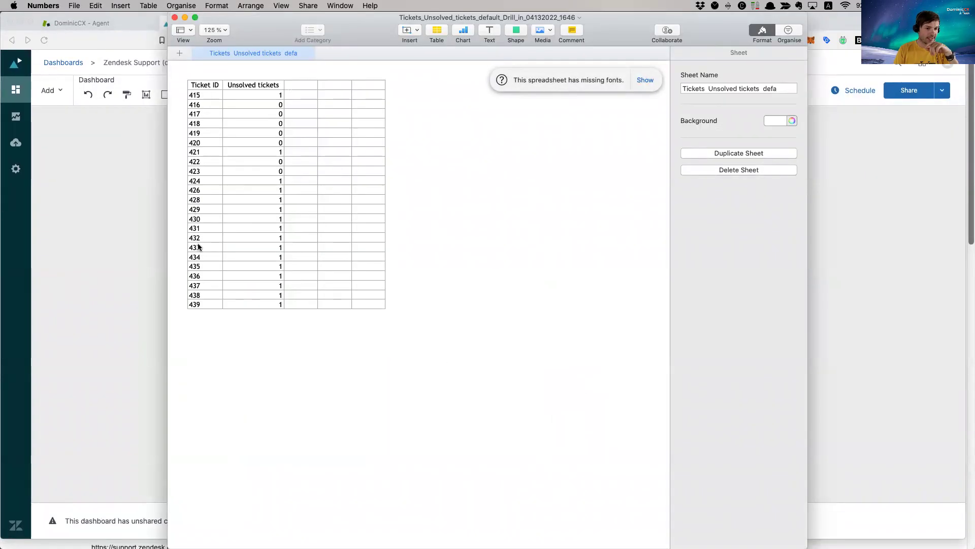
- Inspect tickets 433 and 435 (cell A20) in the Numbers table, then return to the browser
click(213, 246)
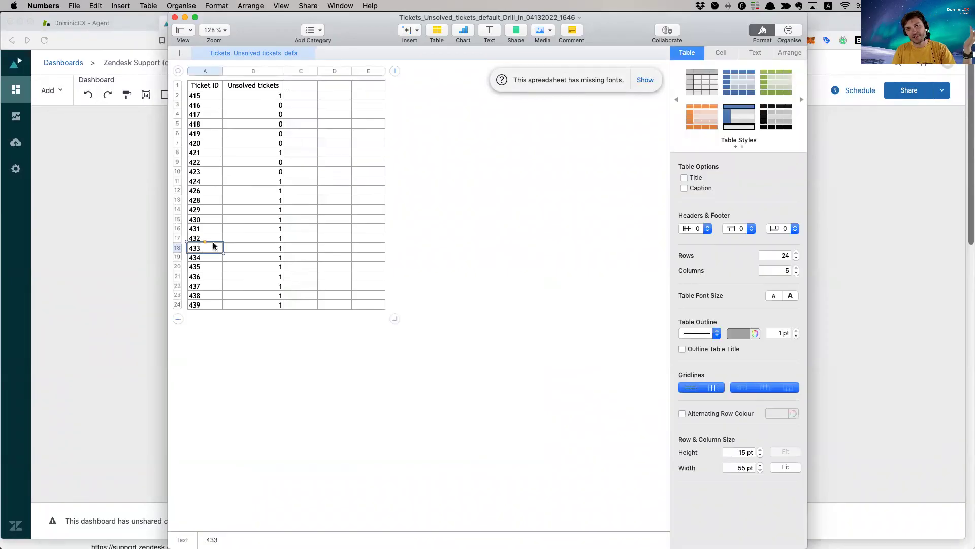
click(202, 265)
double_click(193, 268)
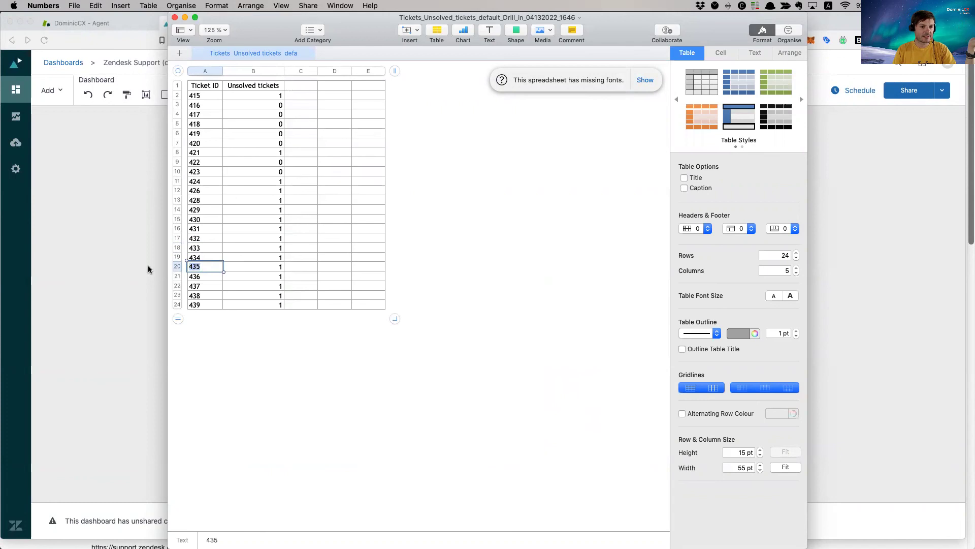
click(149, 269)
- Switch to the Agent tab showing ticket 432 and select its URL in the address bar
click(326, 23)
double_click(366, 41)
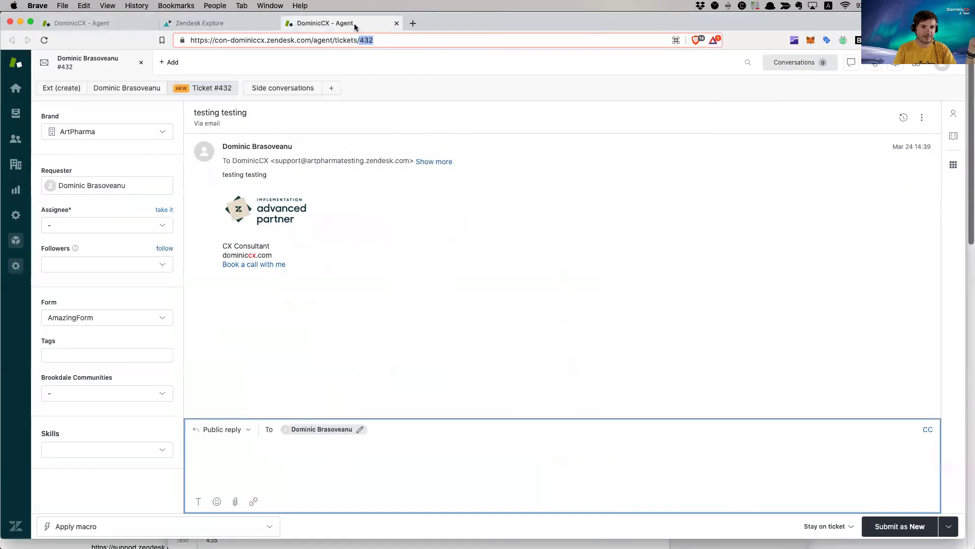